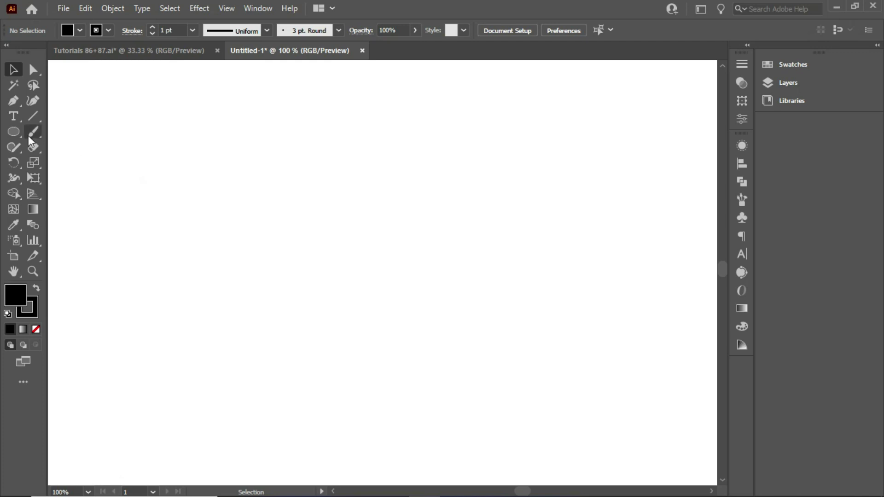
Switch to the Ellipse Tool from the toolbar's shape tool flyout.
left_click_drag(17, 134, 98, 159)
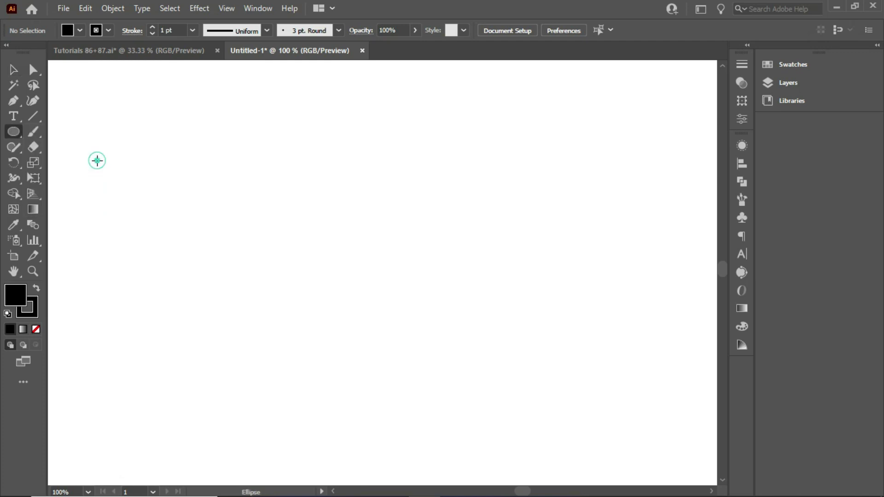
Create an 80 pt circle with its fill set to None.
left_click(277, 187)
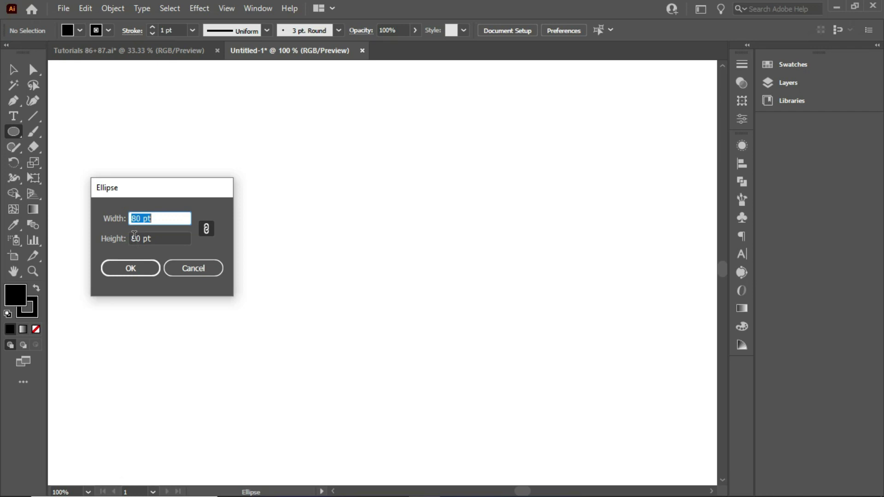
left_click(135, 266)
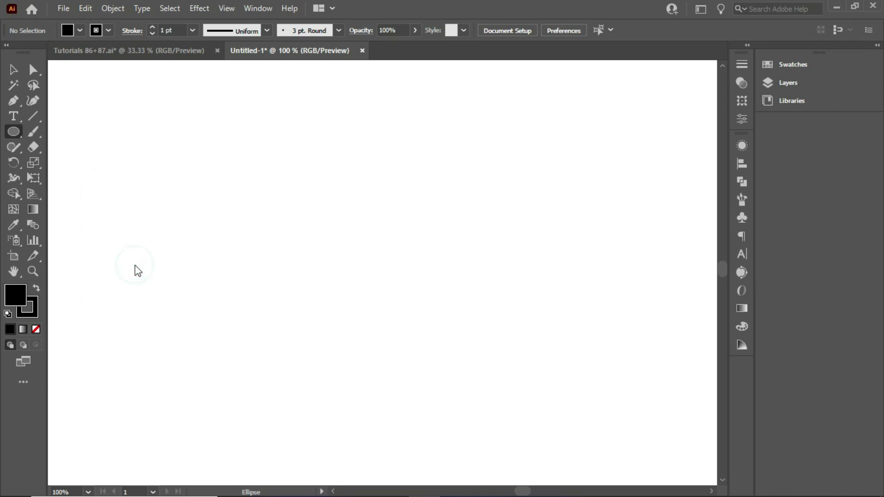
left_click(79, 31)
left_click(9, 51)
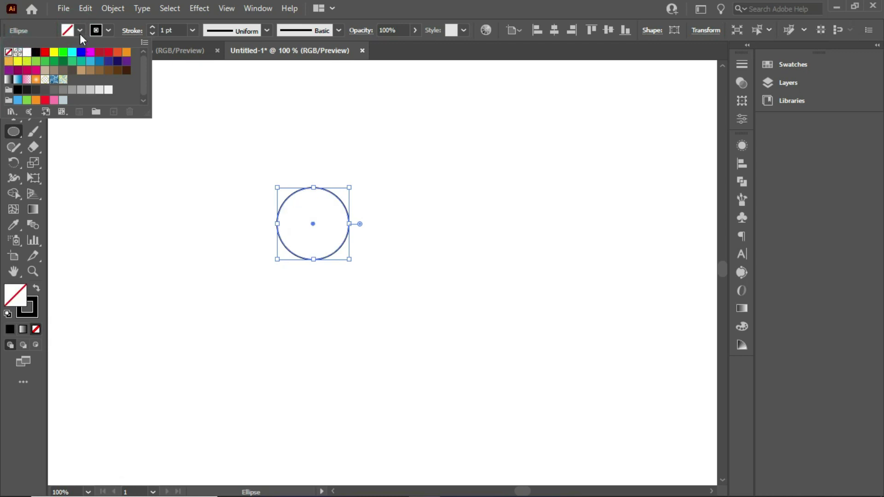
left_click(79, 30)
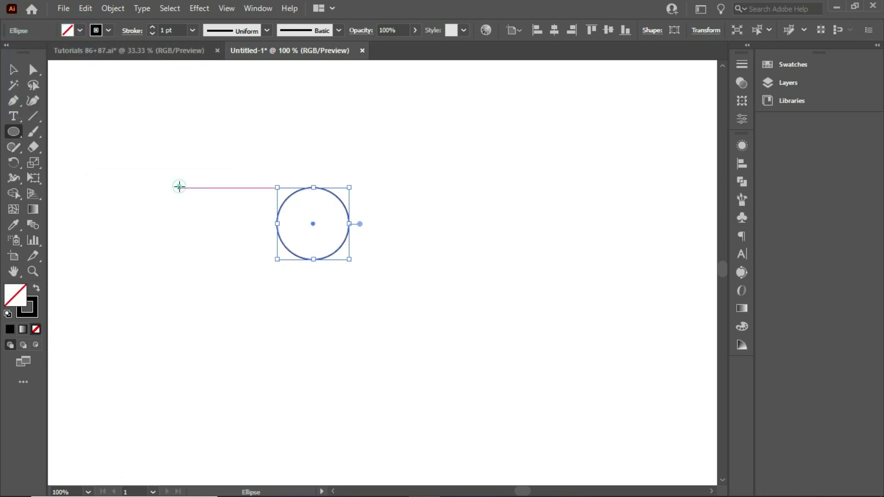
Add a 320 pt circle using width 80*4, then select both circles.
left_click(179, 186)
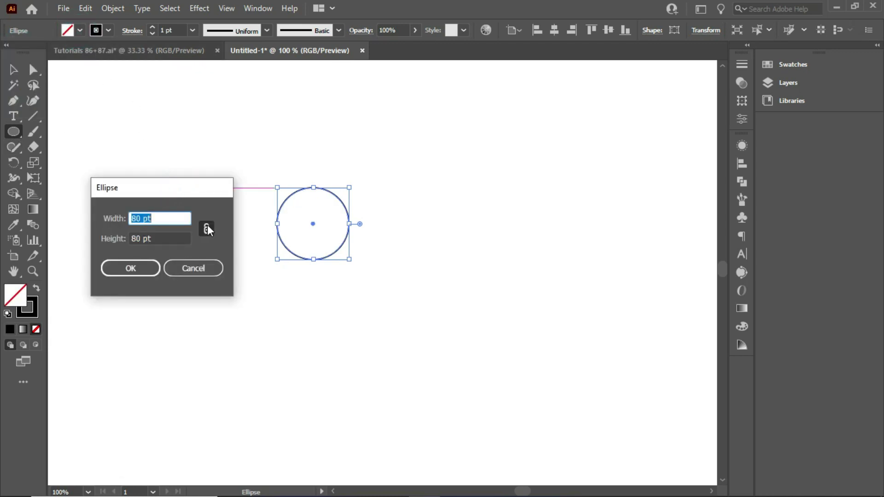
left_click(139, 217)
type("*4")
left_click(141, 264)
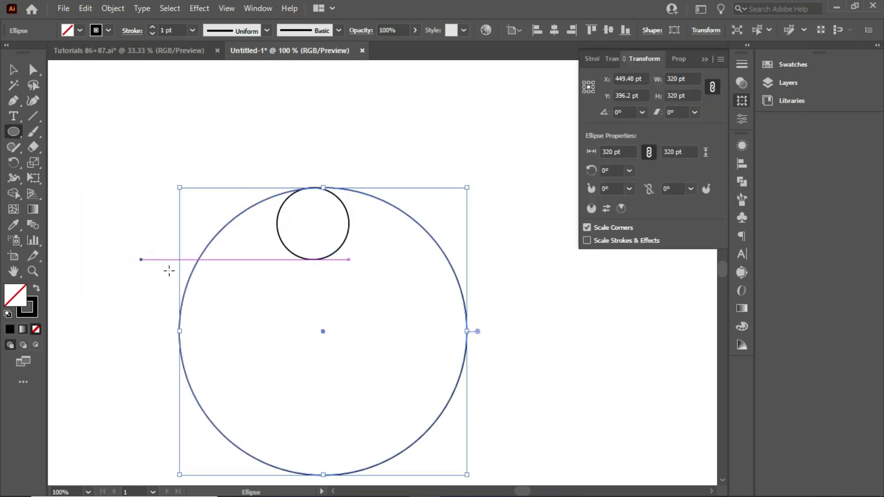
left_click(14, 70)
left_click_drag(236, 157, 483, 349)
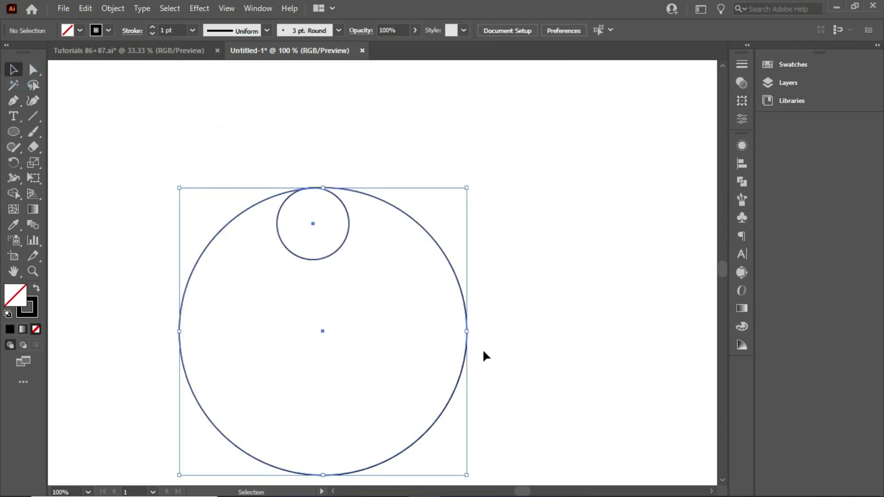
Align both circles to horizontal and vertical centre, then reselect them.
left_click(742, 164)
left_click(614, 174)
left_click(693, 174)
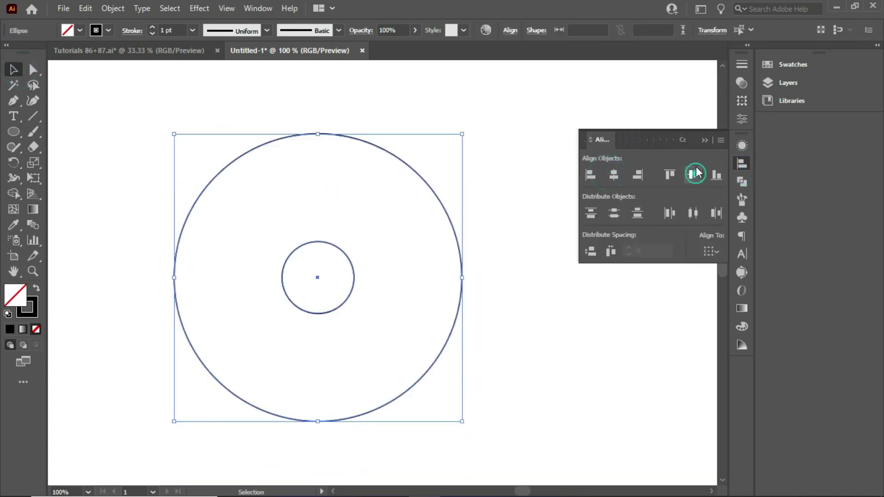
left_click(705, 140)
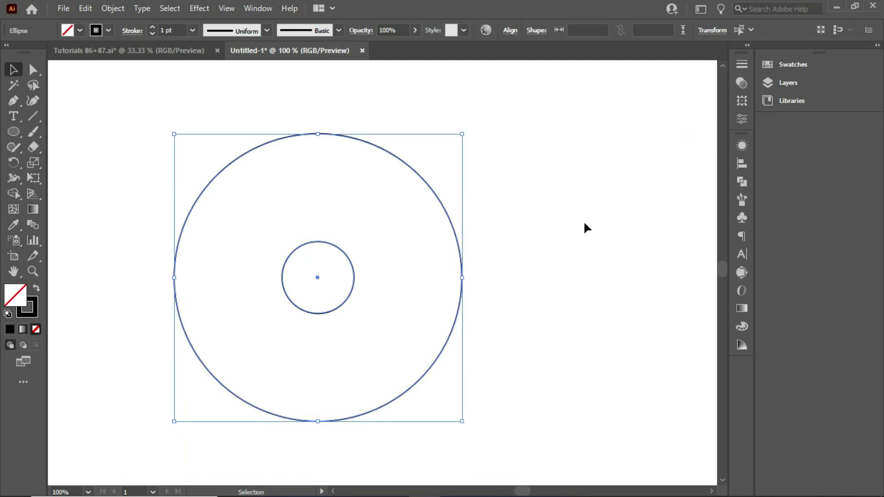
left_click(534, 227)
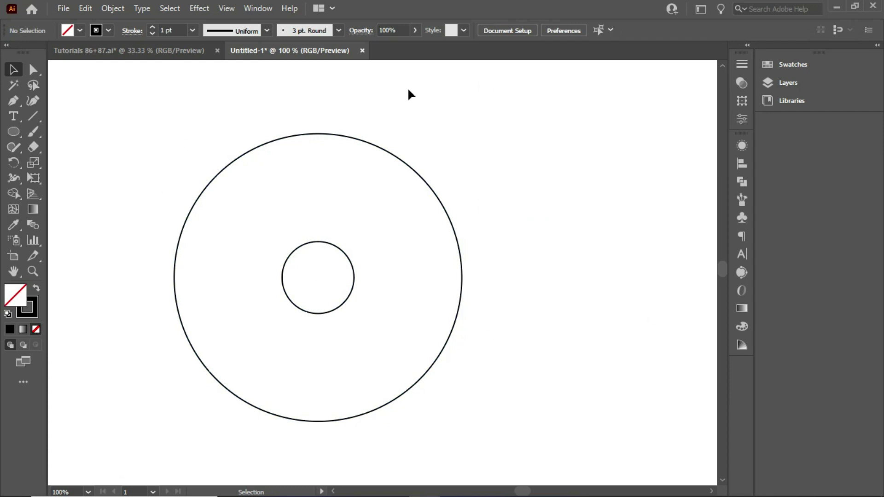
left_click_drag(185, 122, 524, 377)
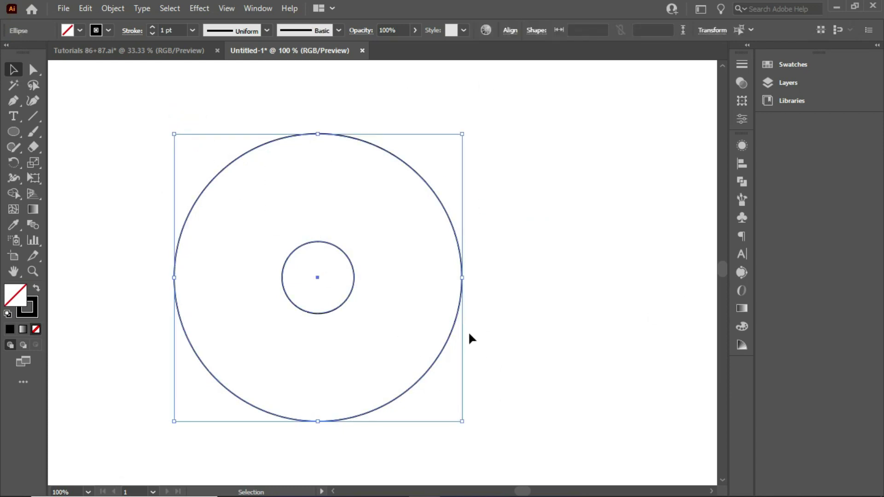
Blend the two circles with Spacing set to 2 Specified Steps, then reselect the blend.
left_click(113, 9)
mouse_move(162, 373)
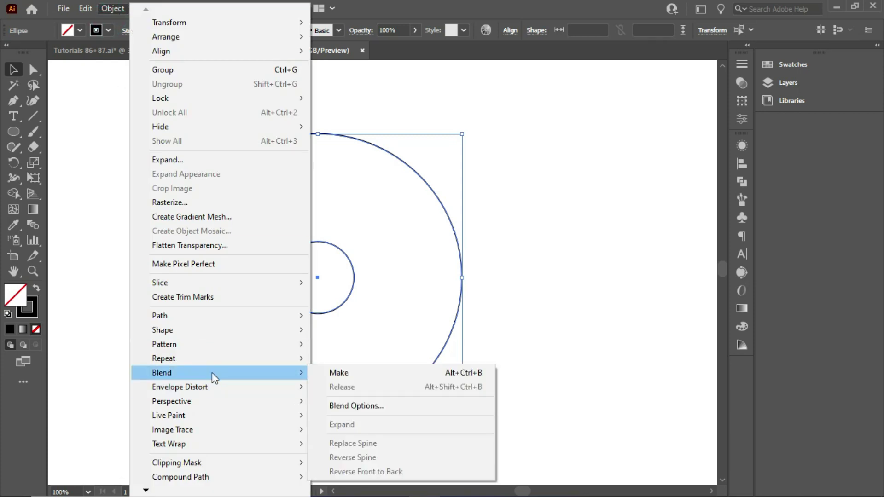
left_click(332, 375)
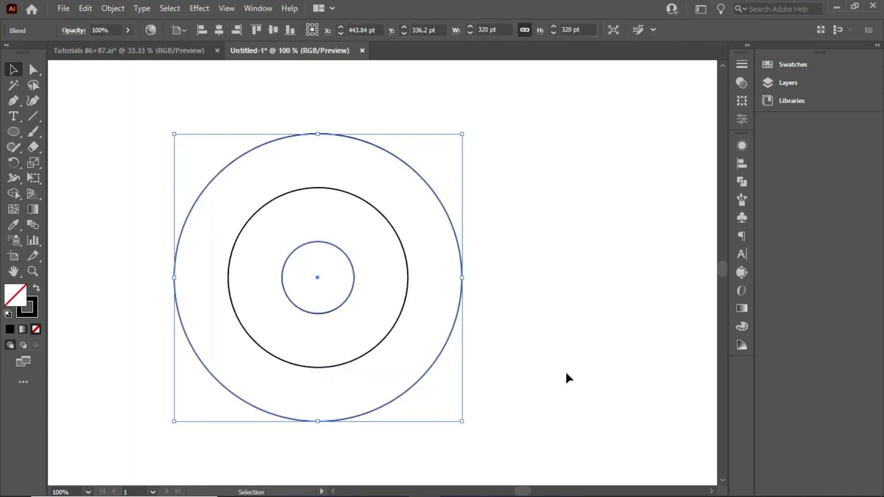
double_click(35, 227)
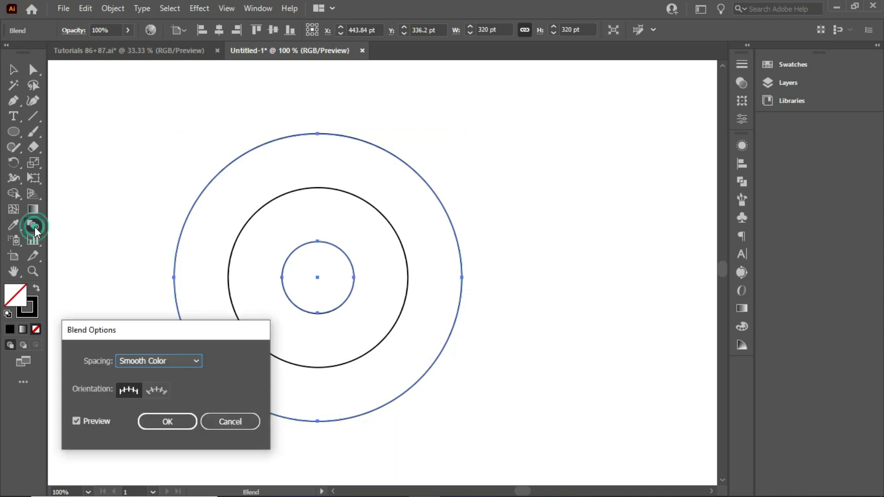
left_click(177, 362)
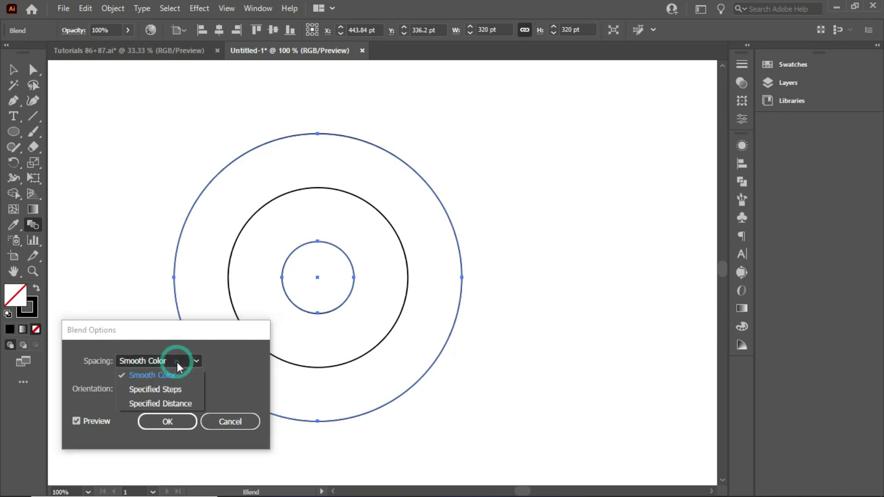
left_click(173, 391)
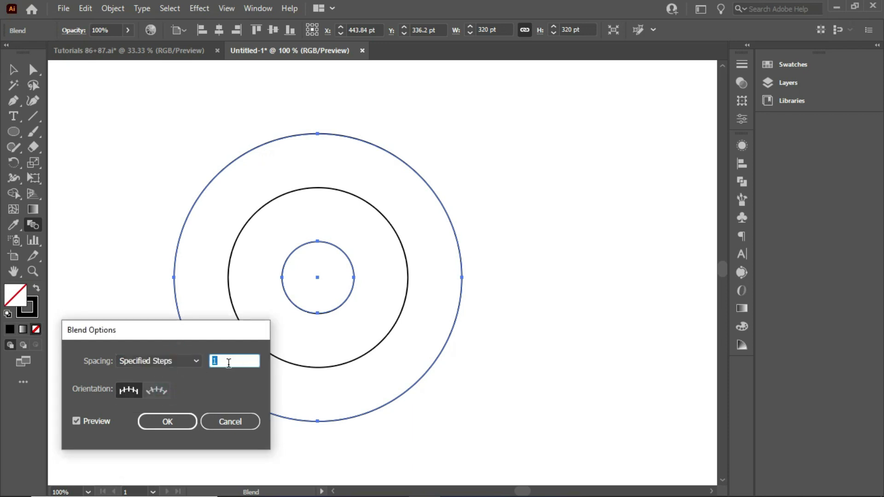
type("2")
left_click(81, 422)
left_click(73, 422)
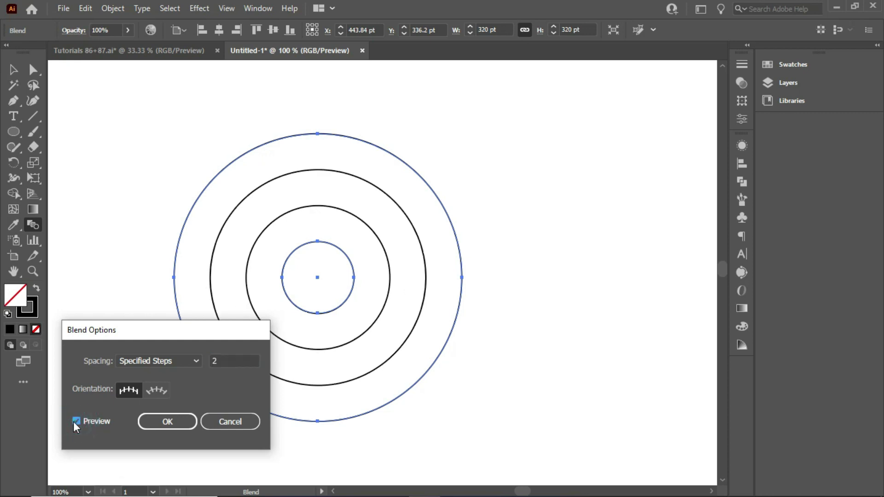
left_click(157, 426)
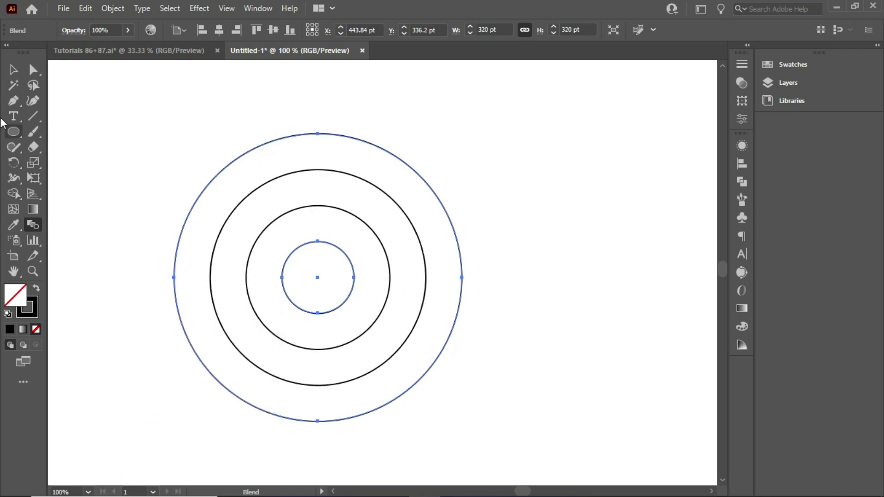
left_click(10, 67)
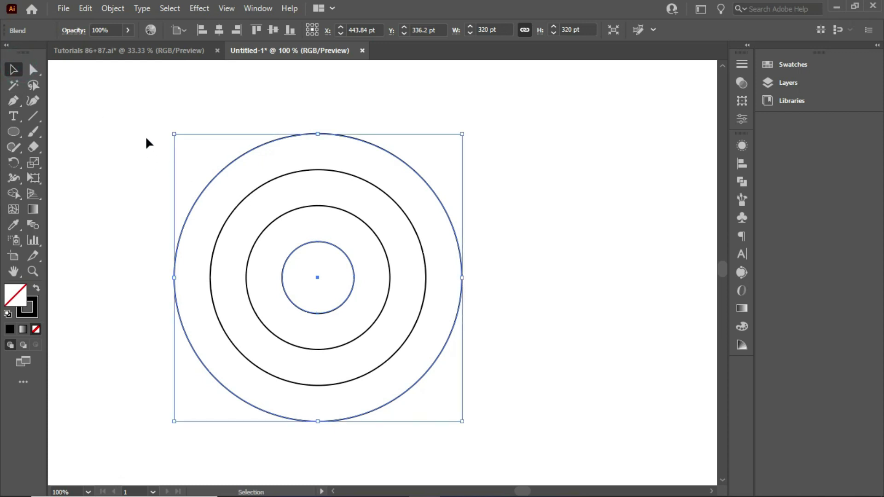
left_click_drag(147, 139, 528, 430)
Expand the blend with Object, Fill and Stroke checked into separate concentric circles.
left_click(111, 11)
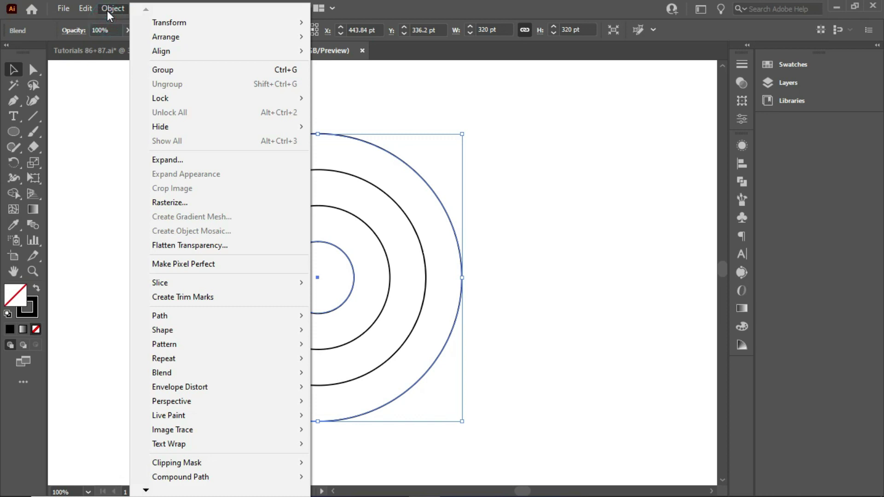
left_click(186, 162)
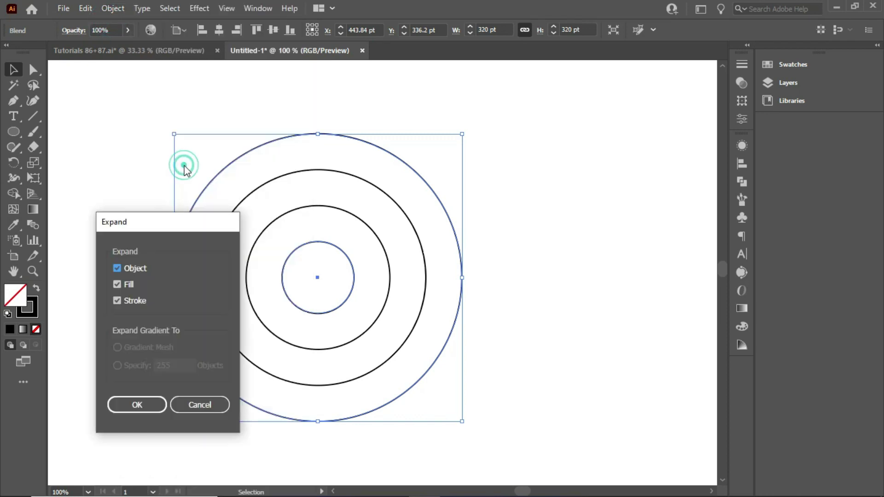
left_click(148, 402)
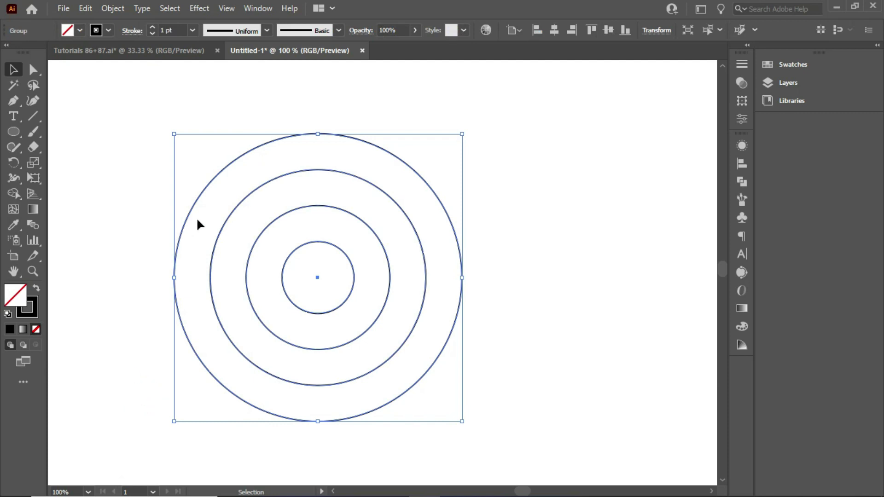
left_click(85, 8)
Copy and Paste in Front the ring group, moving the copy 80 pt right.
left_click(105, 70)
left_click(85, 9)
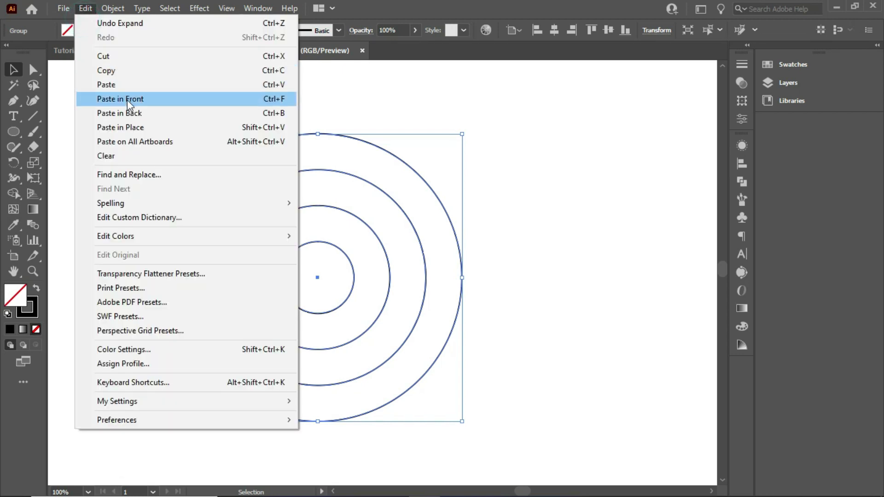
left_click(127, 99)
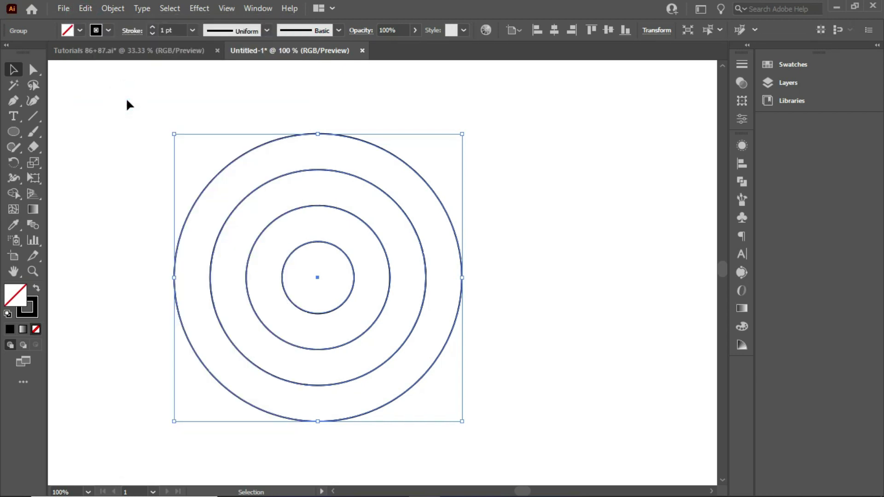
left_click_drag(252, 356, 346, 364)
left_click(587, 133)
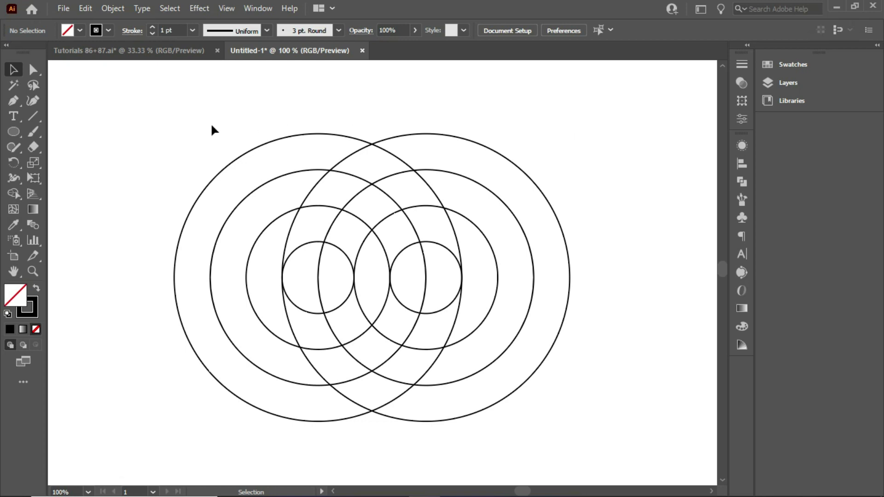
Draw four vertical lines through the intersection, both centres and the smallest left circle's edge.
left_click_drag(28, 121, 112, 119)
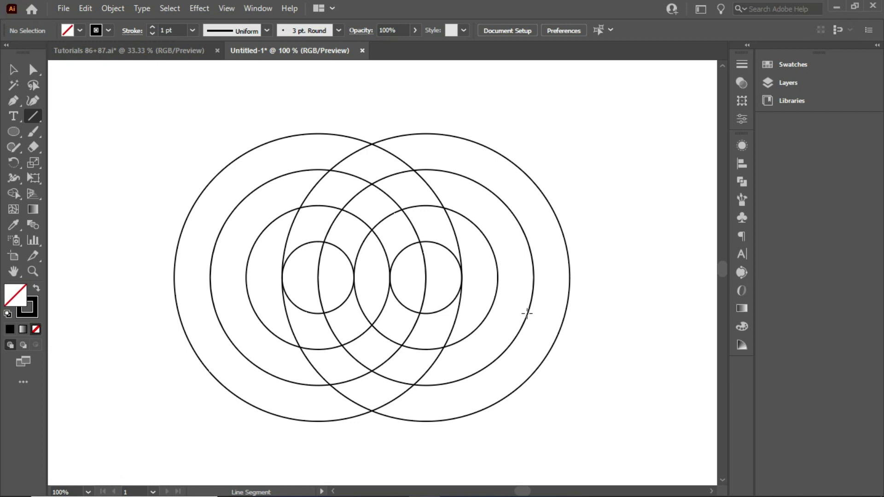
left_click_drag(462, 277, 459, 456)
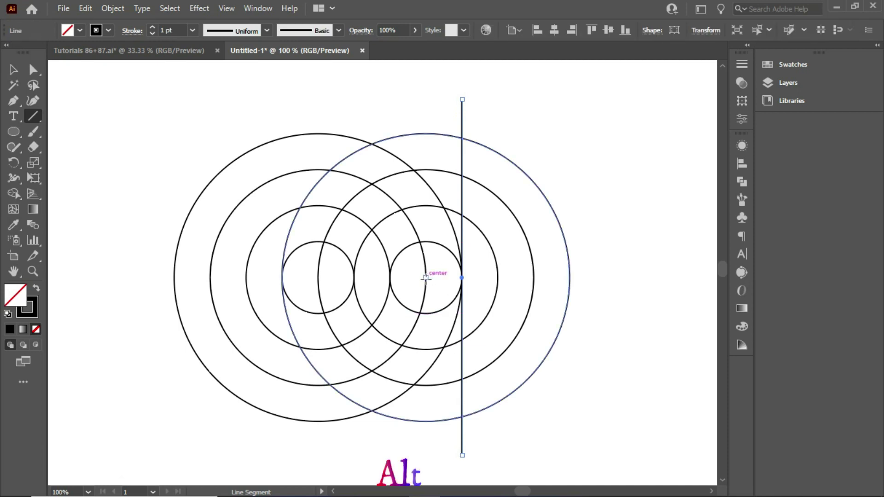
left_click_drag(425, 278, 421, 456)
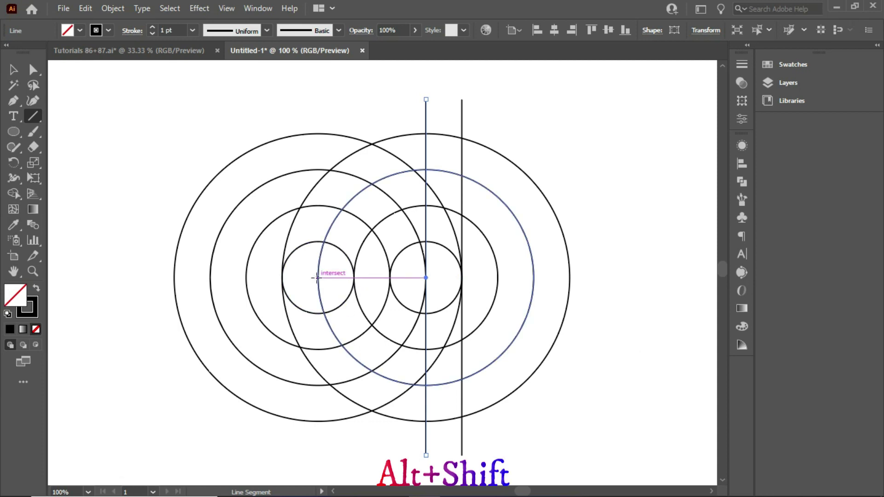
left_click_drag(317, 278, 318, 449)
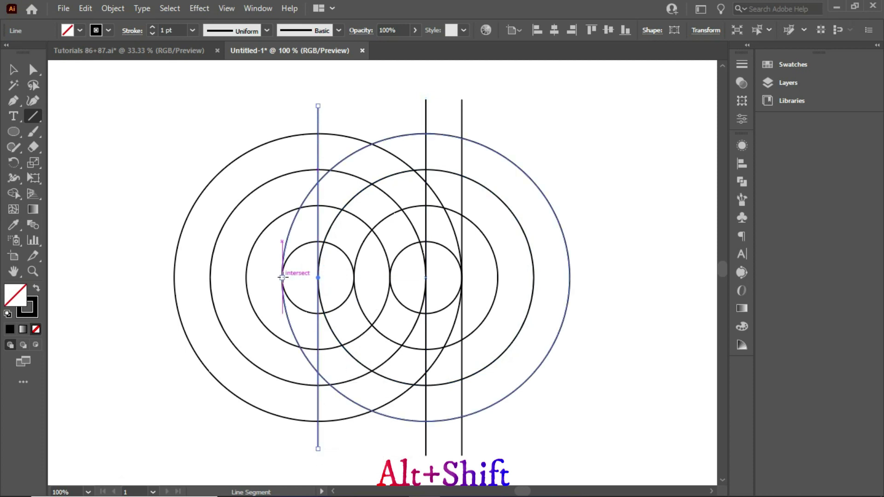
left_click_drag(282, 276, 282, 449)
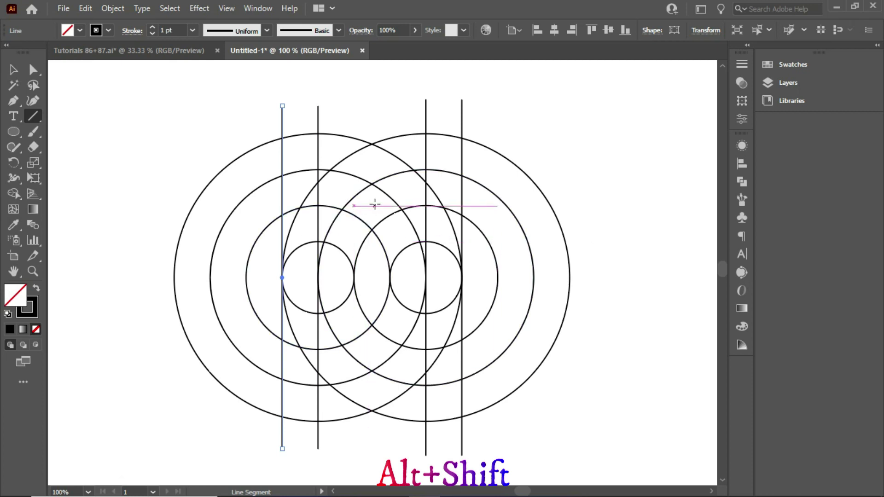
Draw two horizontal lines across the rings and Paste in Front a copy of the lower one.
left_click_drag(373, 206, 579, 208)
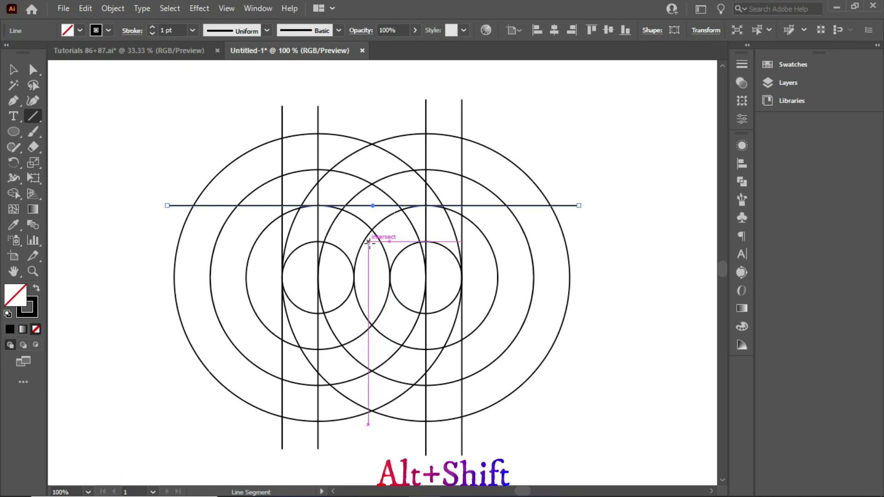
mouse_move(368, 241)
left_mouse_down()
mouse_move(585, 241)
mouse_move(577, 241)
left_mouse_up()
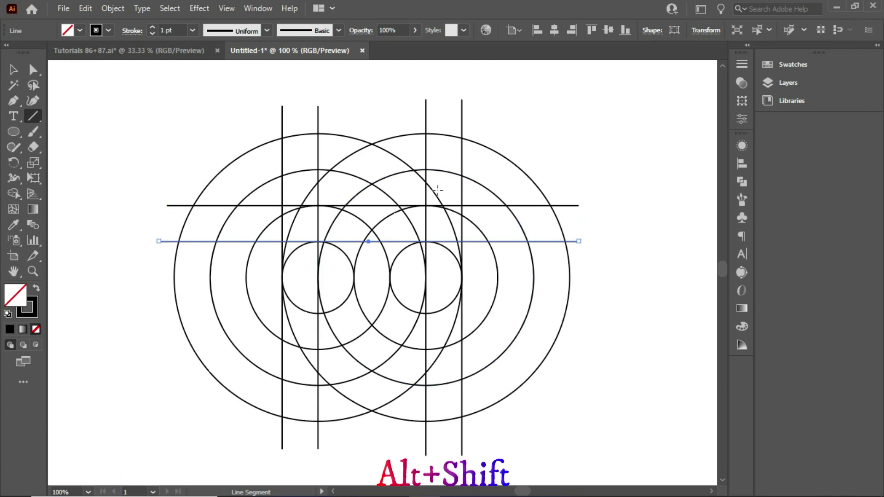
left_click(13, 69)
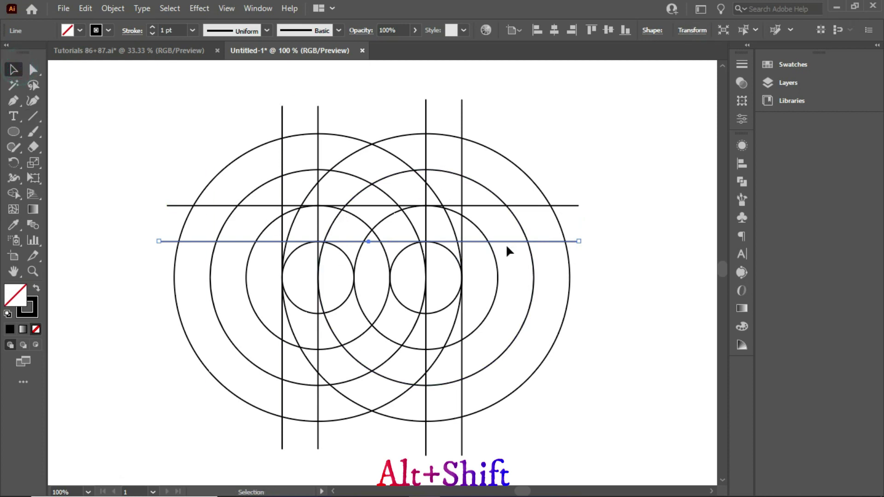
left_click(87, 6)
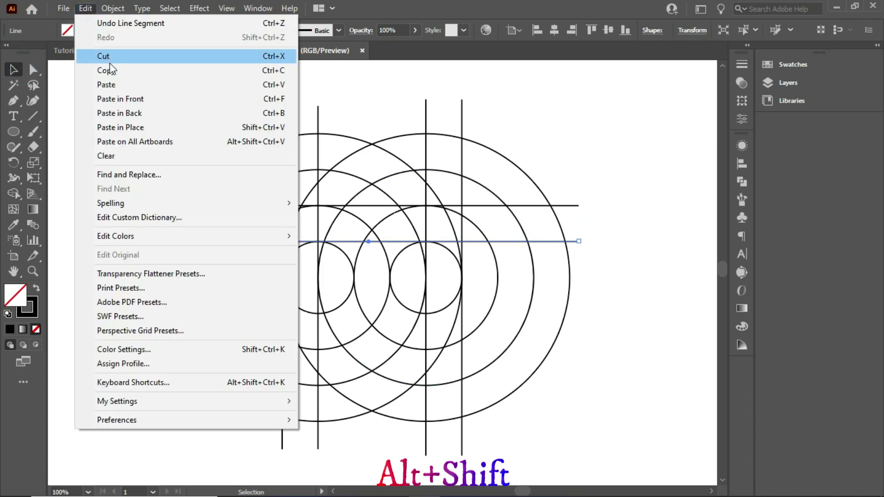
left_click(111, 68)
left_click(88, 7)
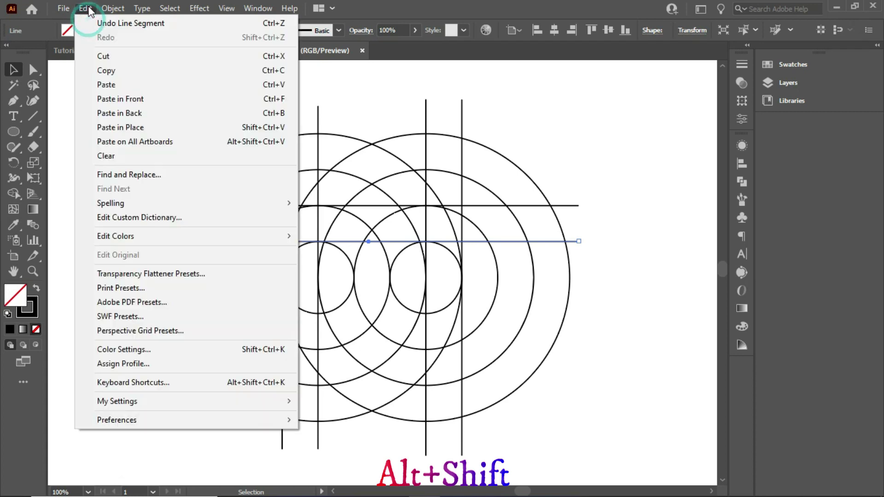
left_click(139, 104)
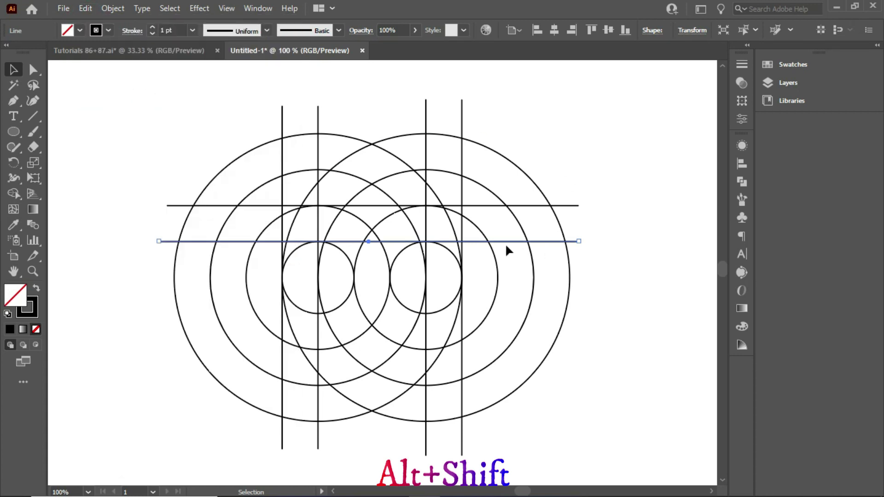
Place horizontal line copies at the small circles' bottoms, further down, and 40 pt up.
left_click_drag(504, 240, 509, 315)
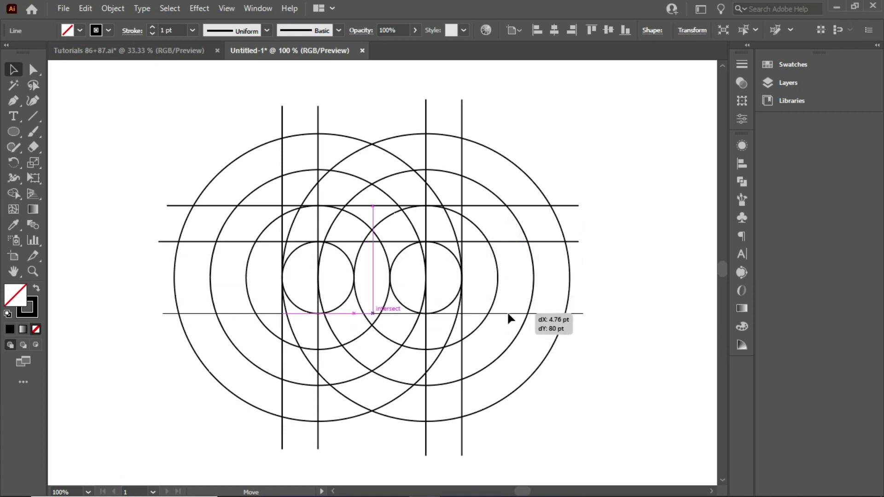
left_click_drag(509, 315, 509, 315)
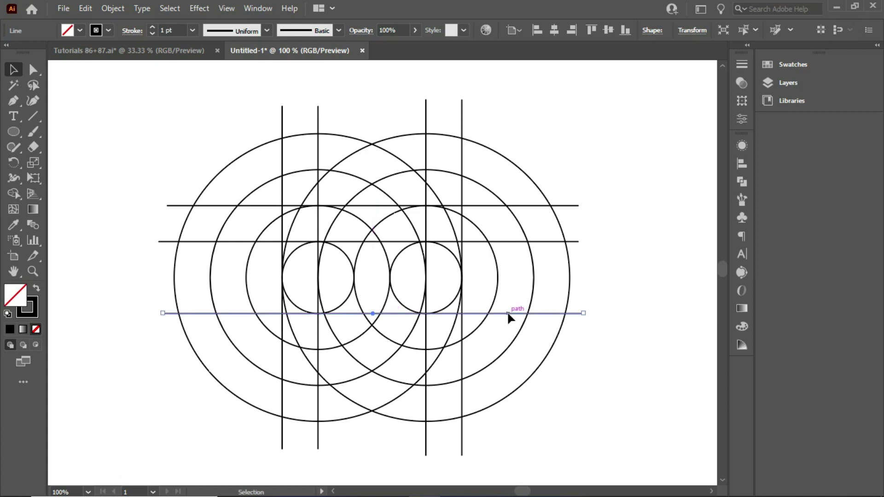
left_click(89, 9)
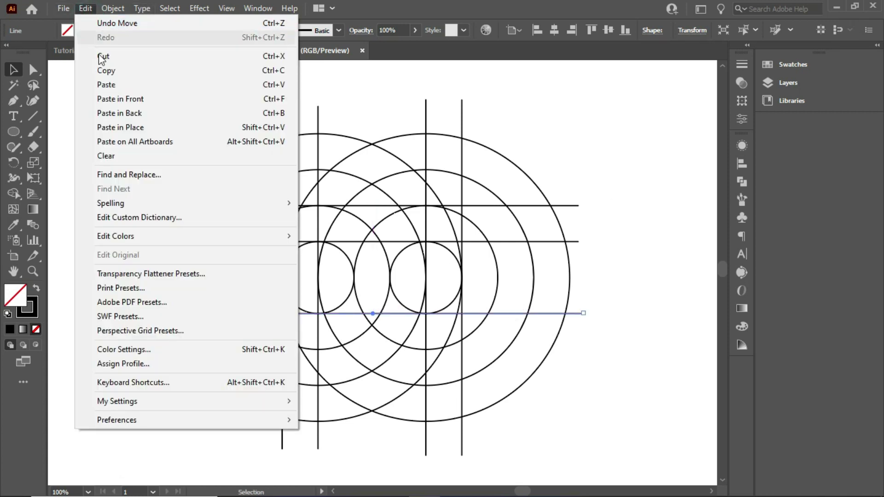
left_click(105, 70)
left_click(81, 8)
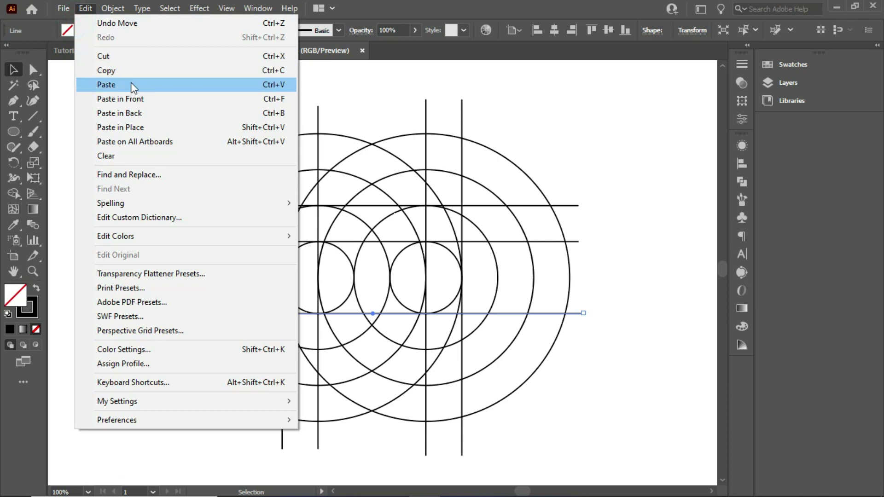
left_click(138, 101)
left_click_drag(518, 314, 522, 350)
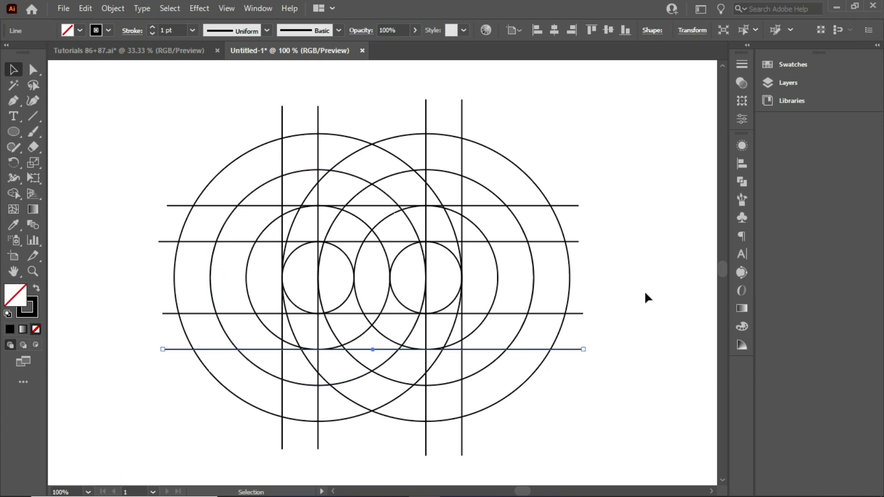
left_click(512, 313)
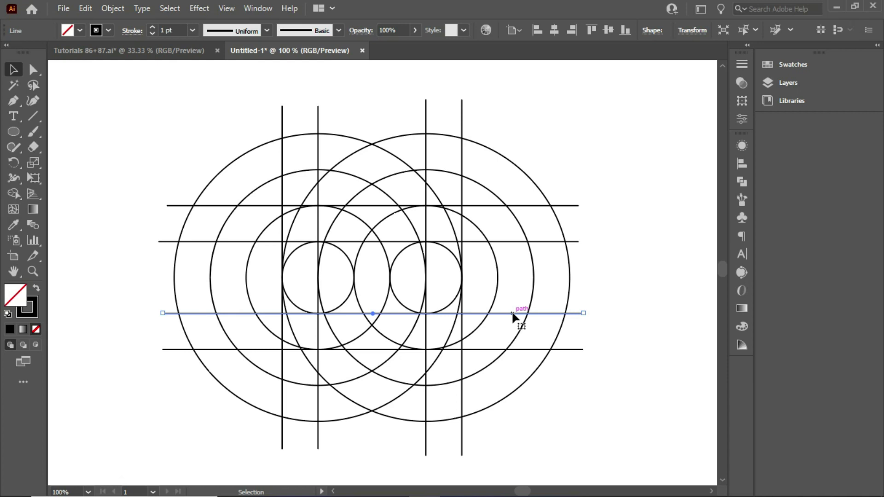
left_click_drag(512, 313, 514, 280)
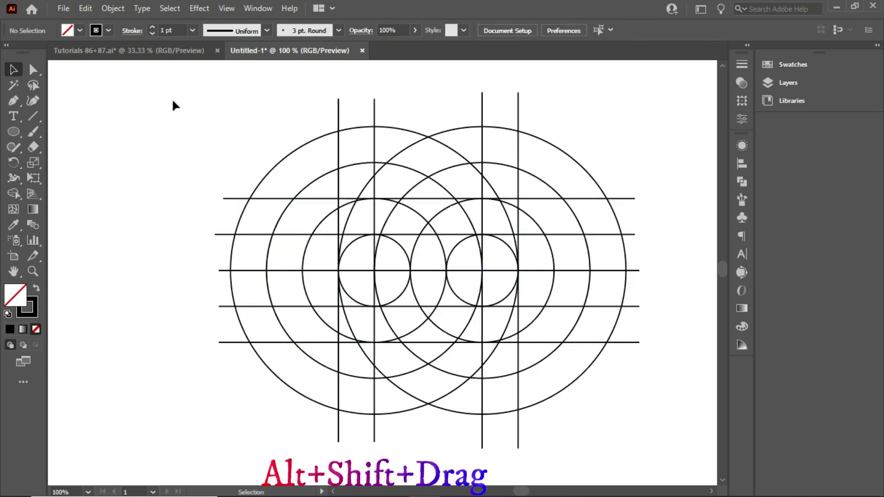
Select the entire grid, pick Shape Builder, and set fill to black with stroke None.
left_click_drag(172, 94, 590, 331)
left_click_drag(642, 443, 641, 442)
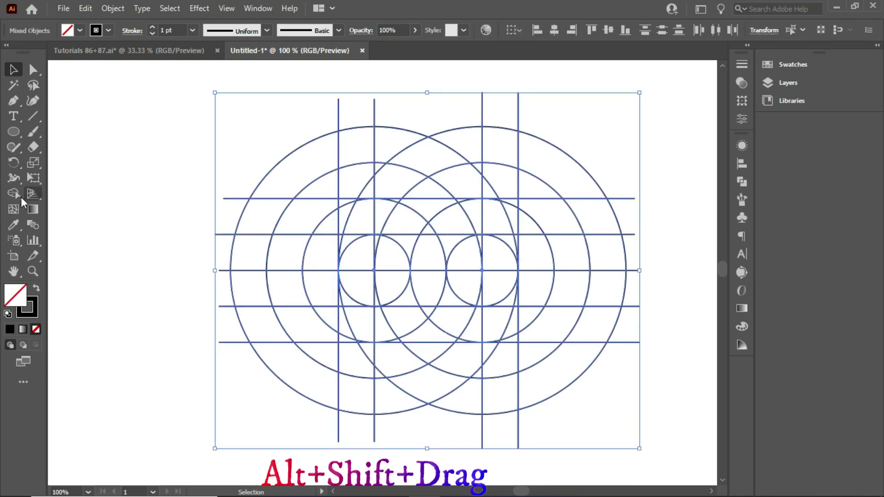
left_click_drag(13, 195, 79, 195)
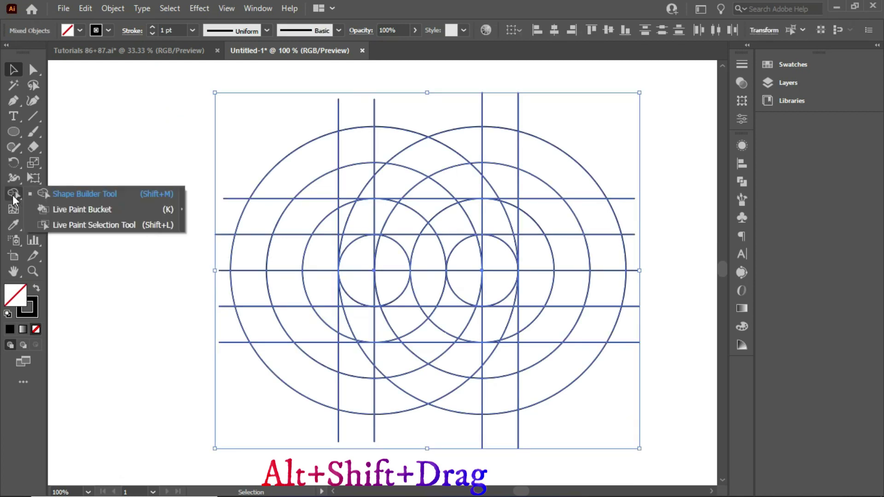
left_click(73, 33)
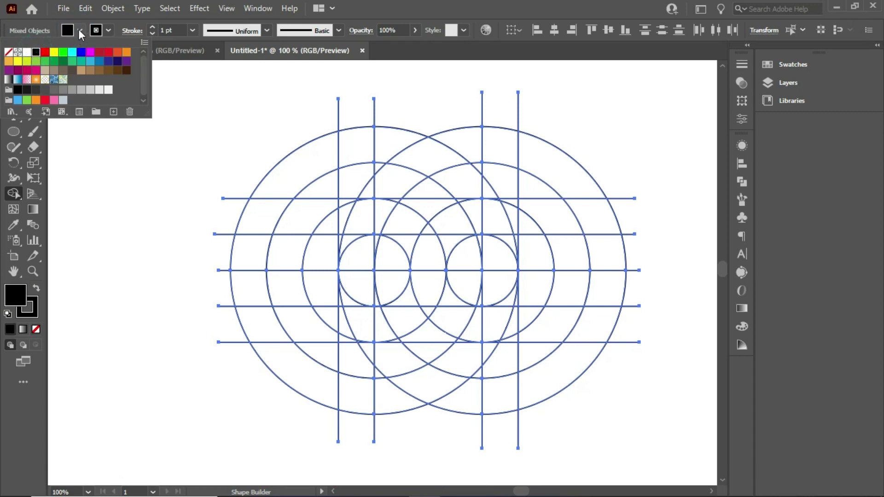
left_click(108, 30)
left_click(8, 52)
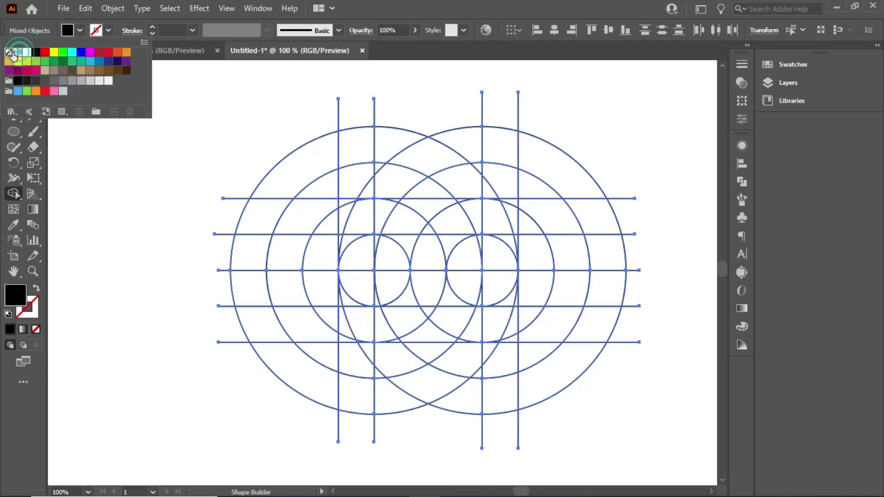
Shape Builder-merge the grid cells into the S's upper stroke, top arc, middle curve and lower arc.
left_click(107, 32)
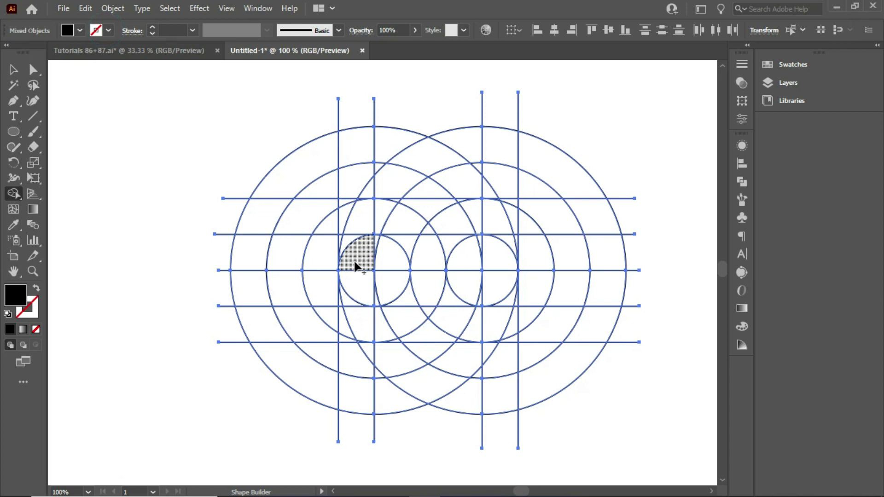
left_click_drag(357, 266, 402, 189)
left_click(376, 242)
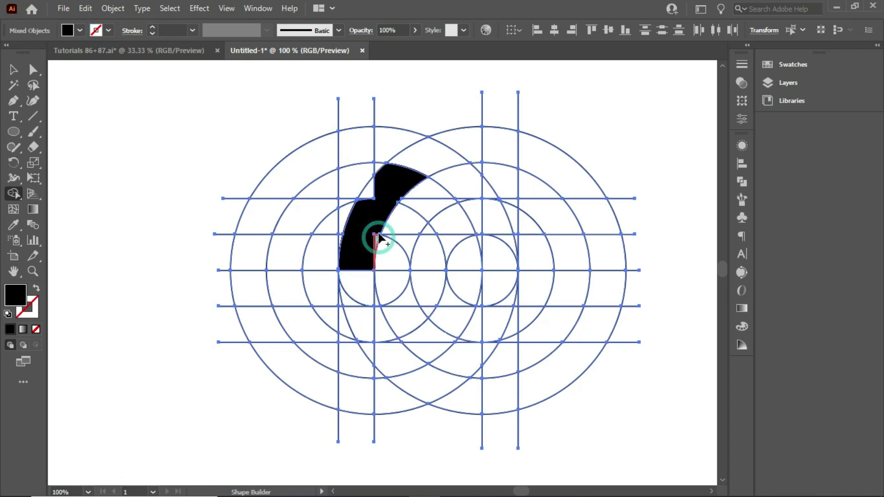
mouse_move(416, 166)
left_mouse_down()
mouse_move(496, 202)
mouse_move(350, 336)
left_mouse_up()
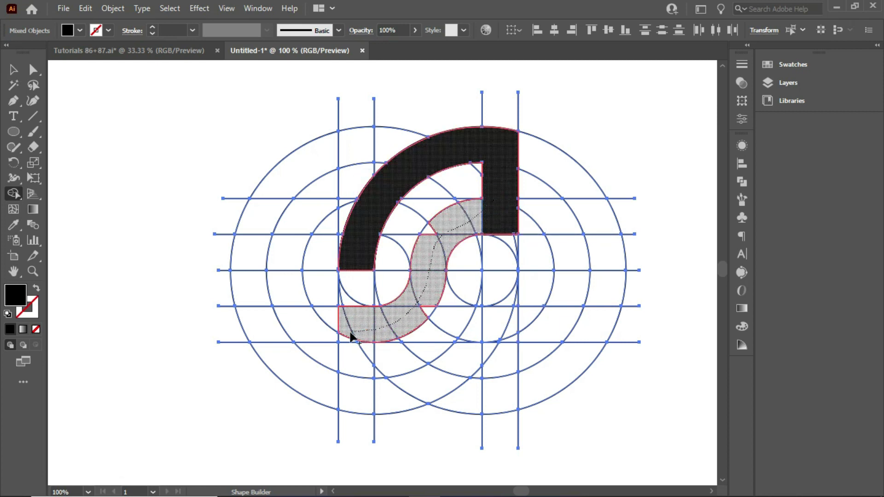
mouse_move(427, 230)
left_mouse_down()
mouse_move(357, 339)
mouse_move(364, 341)
left_mouse_up()
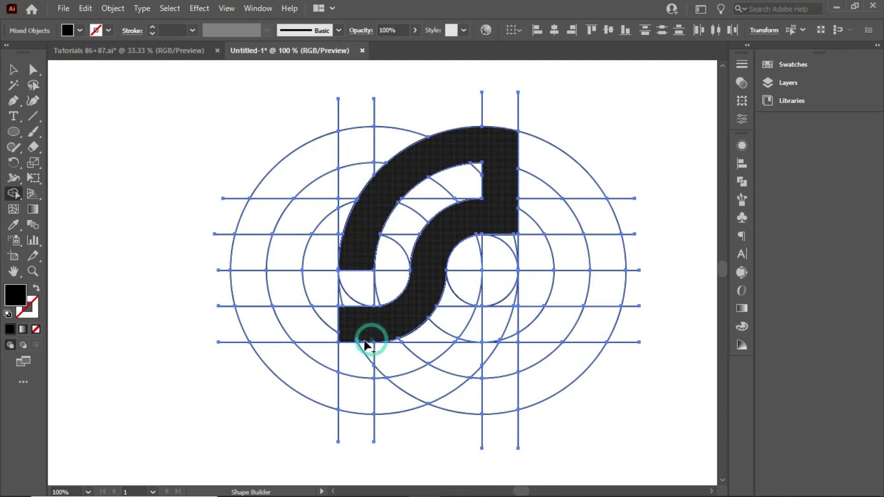
mouse_move(363, 405)
left_mouse_down()
mouse_move(486, 335)
mouse_move(484, 290)
left_mouse_up()
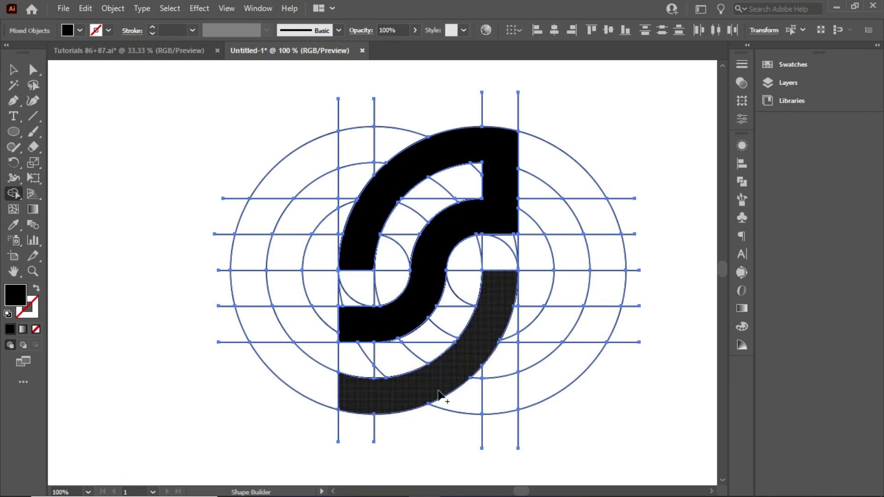
left_click_drag(438, 391, 382, 397)
Zoom in and merge the leftover sliver on the S's lower edge into the shape.
key("ctrl+plus")
key("ctrl+plus")
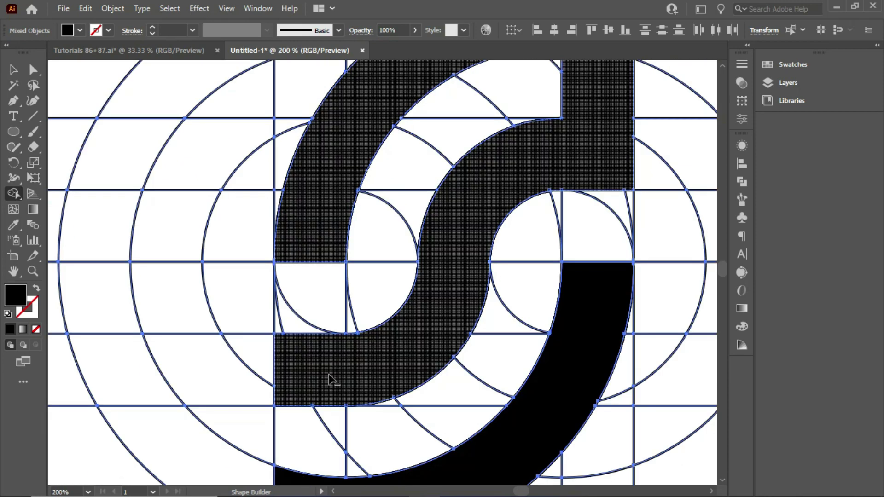
key("ctrl+plus")
key("ctrl+plus")
key("ctrl+plus")
left_click(374, 368)
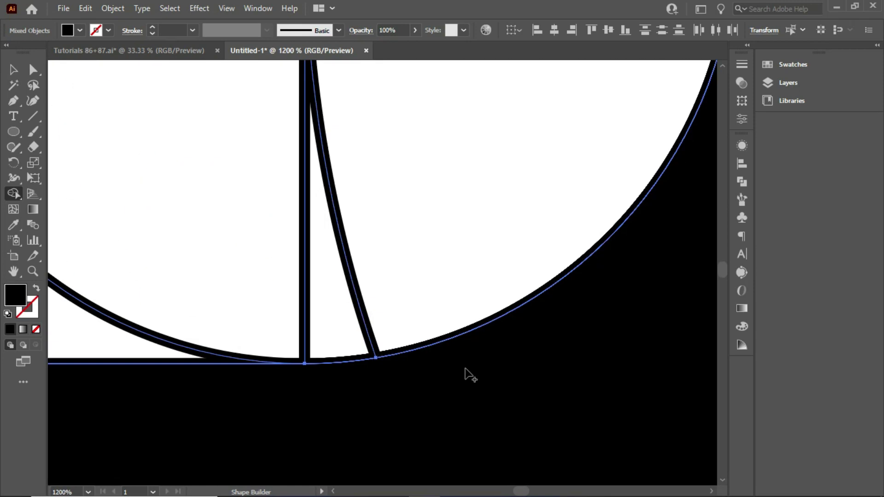
key("ctrl+minus")
key("ctrl+minus")
key("ctrl+minus")
key("ctrl+minus")
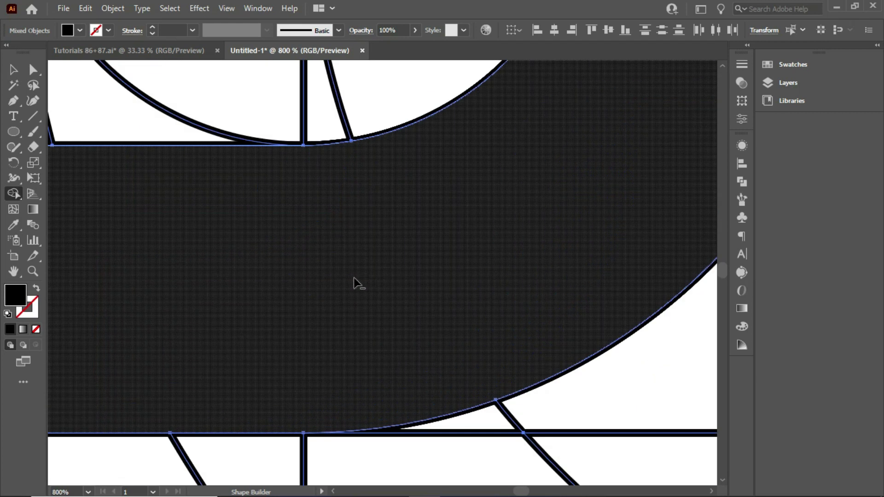
scroll(355, 282, "down", 3)
scroll(268, 185, "up", 3)
key("ctrl+minus")
key("ctrl+minus")
key("ctrl+minus")
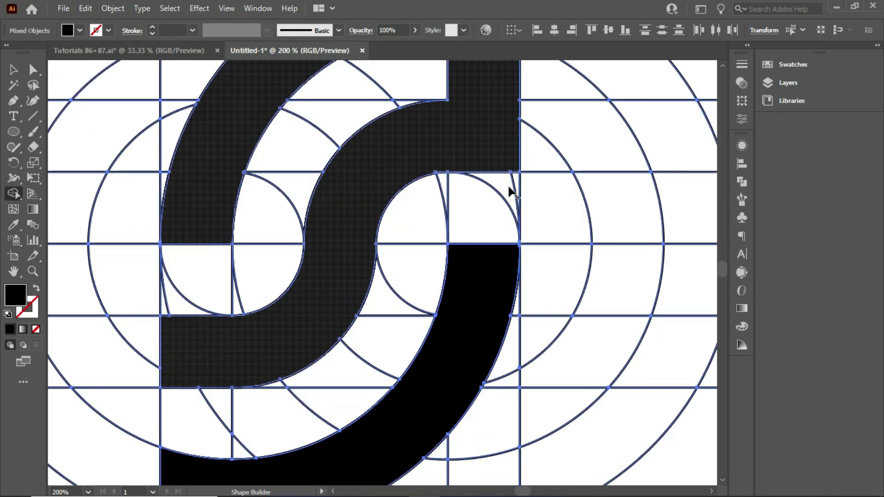
Switch to the Selection tool, zoom out to the whole artwork, and clear the selection.
key("ctrl+minus")
key("v")
key("ctrl+plus")
key("ctrl+plus")
key("ctrl+minus")
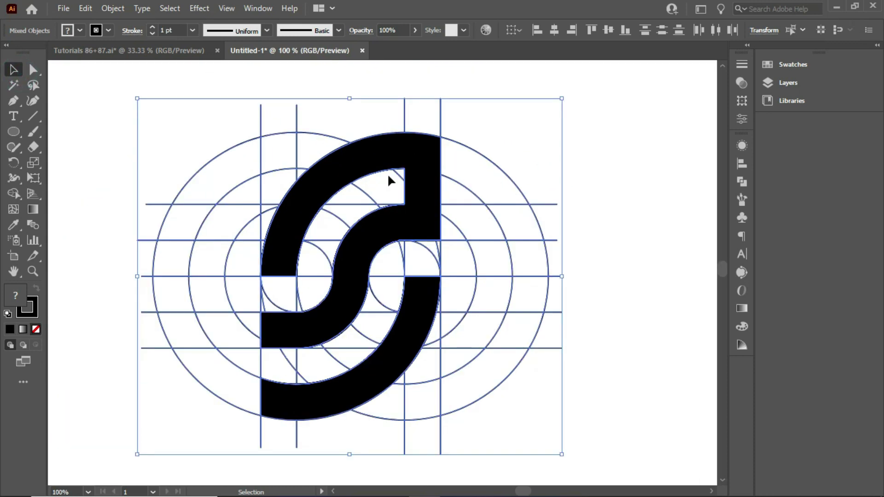
key("ctrl+minus")
left_click(554, 187)
Move the S down-left, away from the construction grid.
left_click(414, 205)
key("ctrl+minus")
left_click_drag(421, 203, 279, 349)
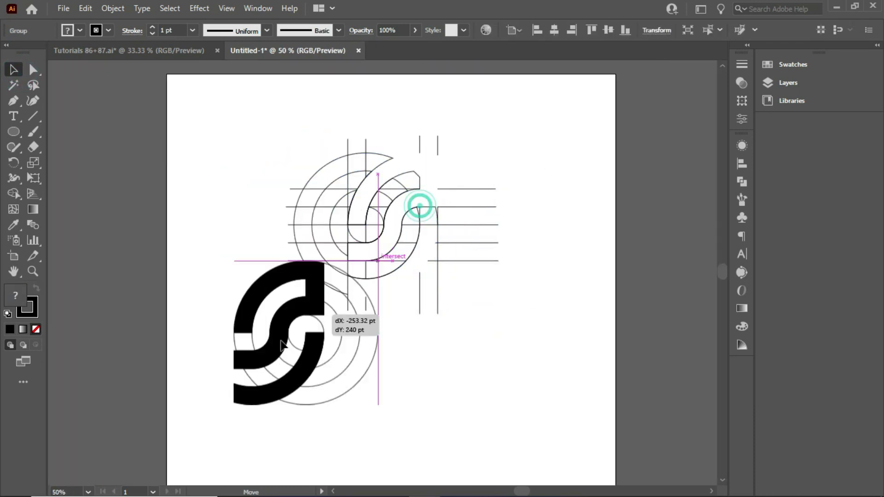
left_click(447, 318)
Delete the leftover grid lines around the S and move the S back up-right.
left_click_drag(290, 127, 511, 276)
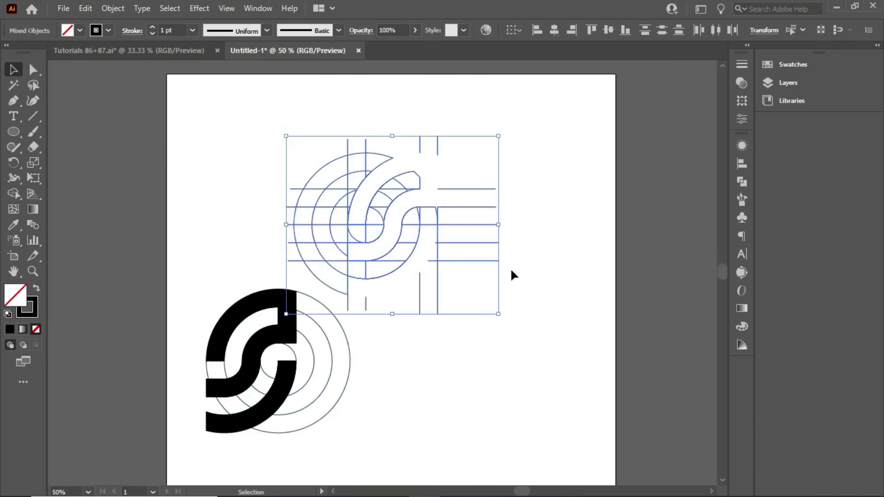
key("Delete")
left_click_drag(336, 286, 495, 339)
left_click(495, 338)
left_click_drag(355, 277, 518, 301)
key("Delete")
left_click(347, 302)
key("Delete")
left_click_drag(301, 311, 369, 174)
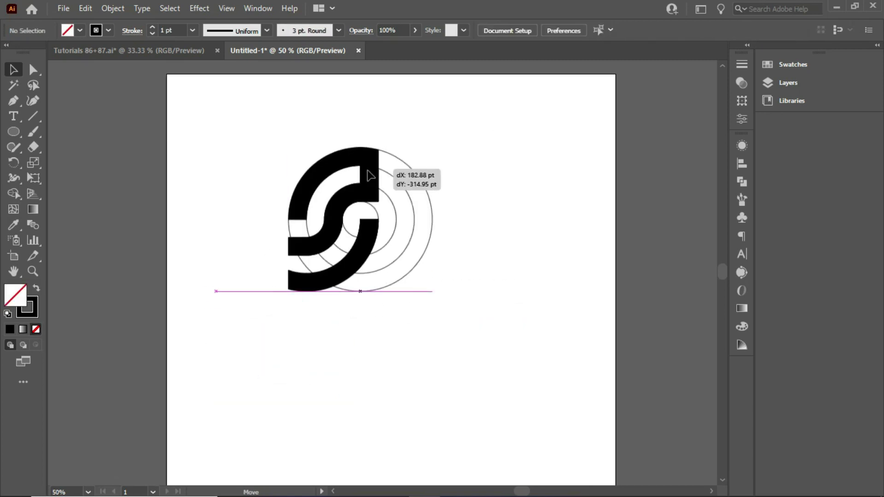
Ungroup the S and delete the leftover construction circle outlines.
key("ctrl+plus")
Select the whole S and move it toward the page centre.
key("ctrl+plus")
right_click(333, 188)
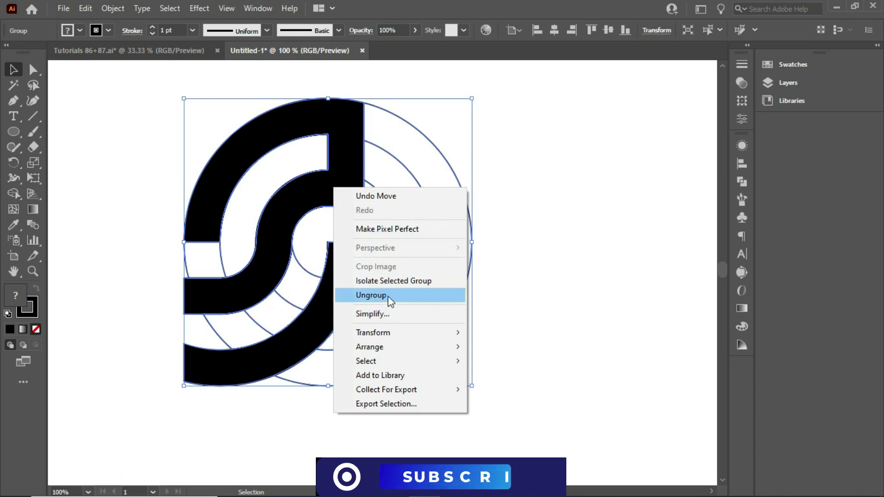
left_click(387, 295)
left_click(509, 178)
left_click(474, 203)
key("Delete")
left_click(436, 212)
left_click(400, 231)
key("Delete")
left_click(363, 226)
key("Delete")
left_click(216, 255)
left_click_drag(184, 134, 352, 271)
left_click(468, 273)
key("ctrl+plus")
key("ctrl+minus")
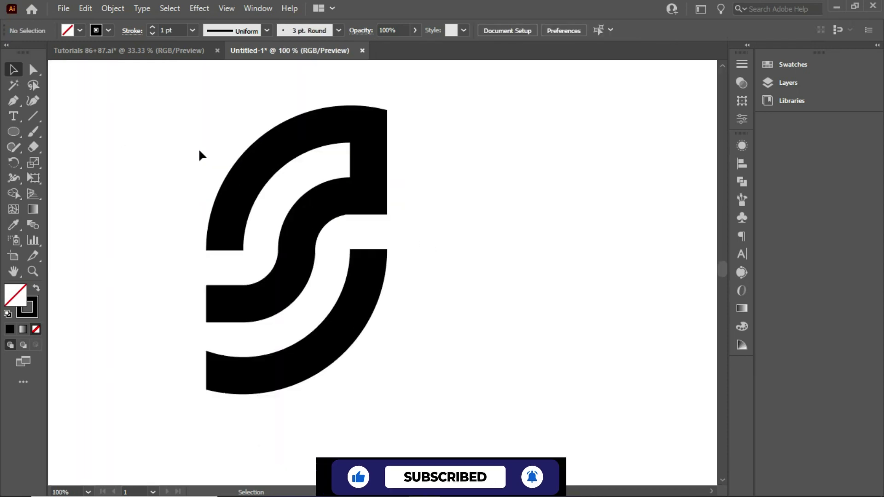
left_click_drag(374, 232, 478, 257)
Fill the S with magenta and set its stroke to None.
left_click(767, 64)
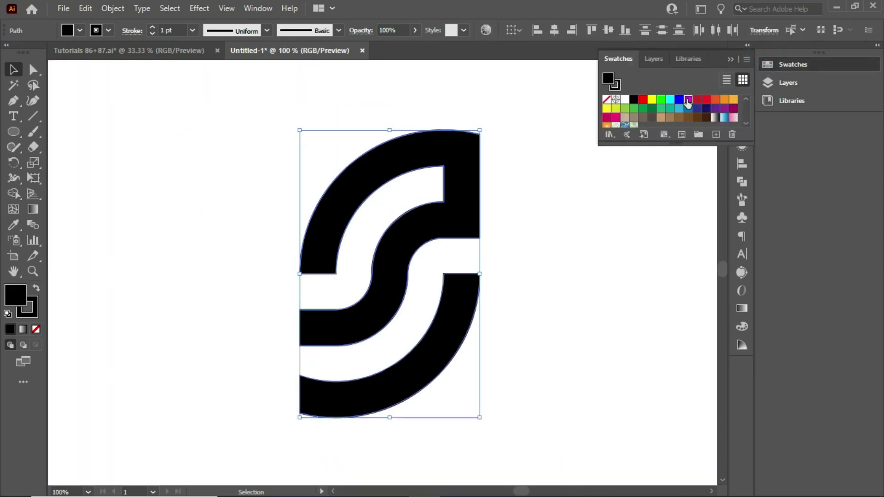
left_click(686, 99)
left_click(108, 30)
left_click(9, 53)
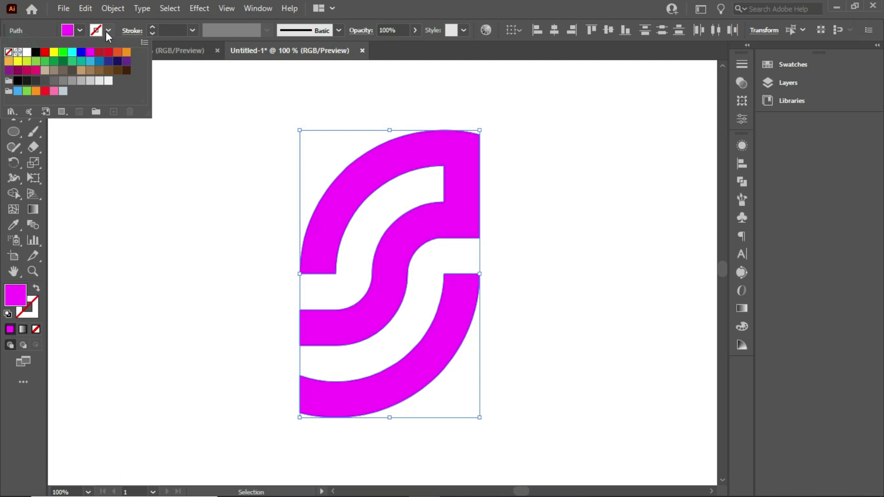